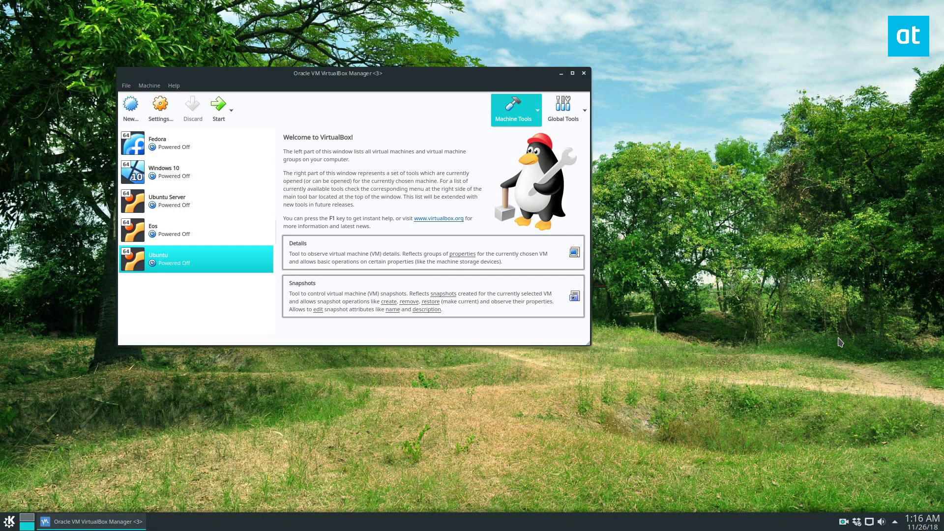
Boot the Ubuntu Server VM and place its console window beside the VirtualBox Manager
key(Up)
key(Up)
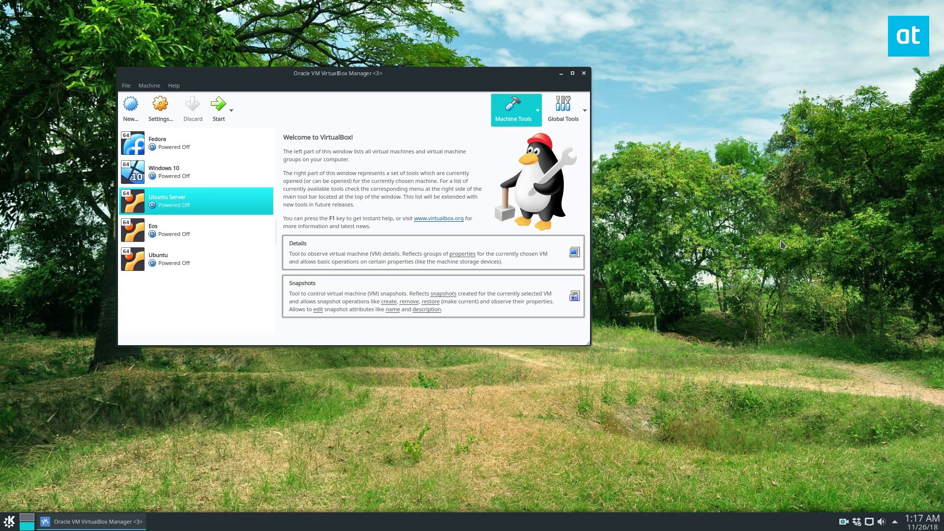
click(218, 105)
drag(162, 58, 721, 200)
drag(442, 73, 360, 42)
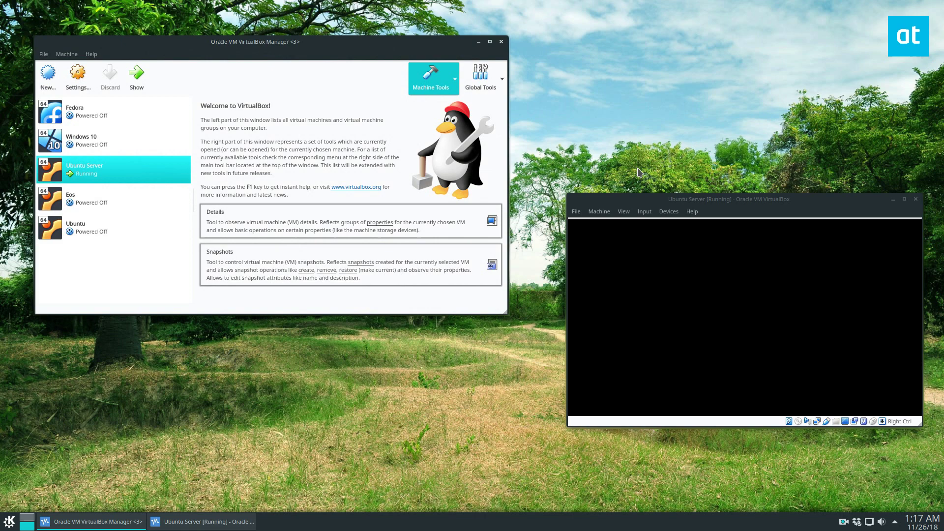
drag(603, 203, 594, 153)
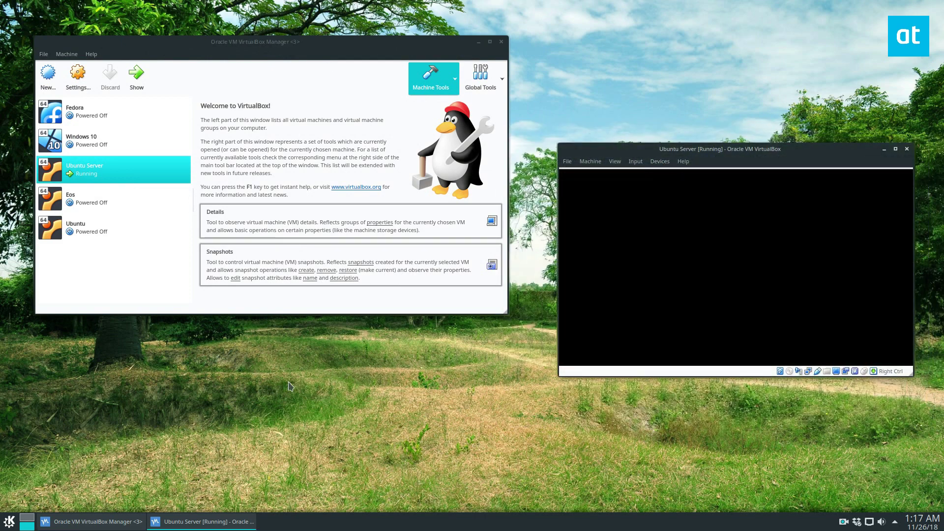
right_click(97, 167)
click(134, 175)
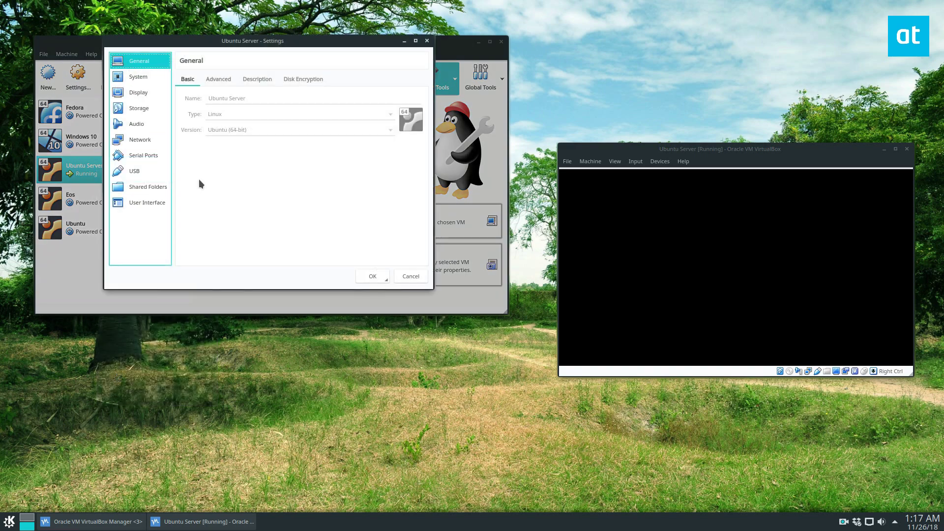
click(140, 140)
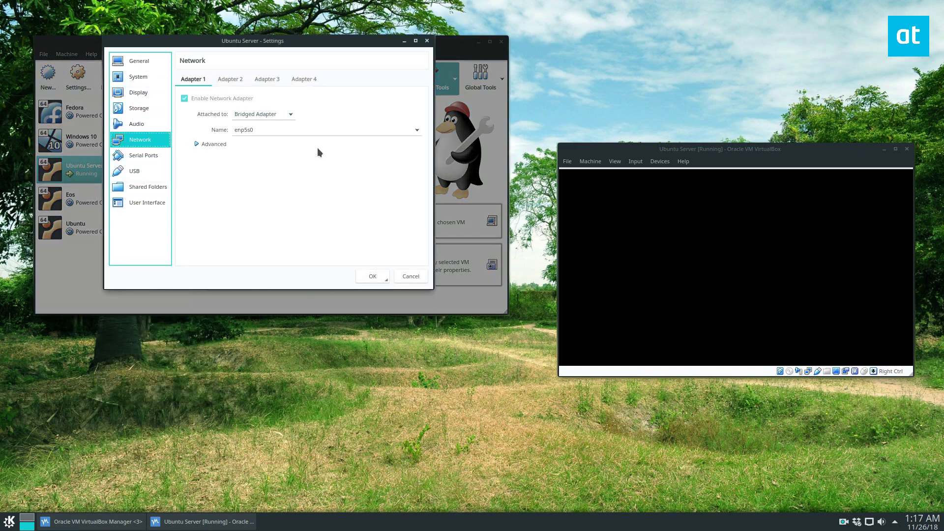
click(411, 276)
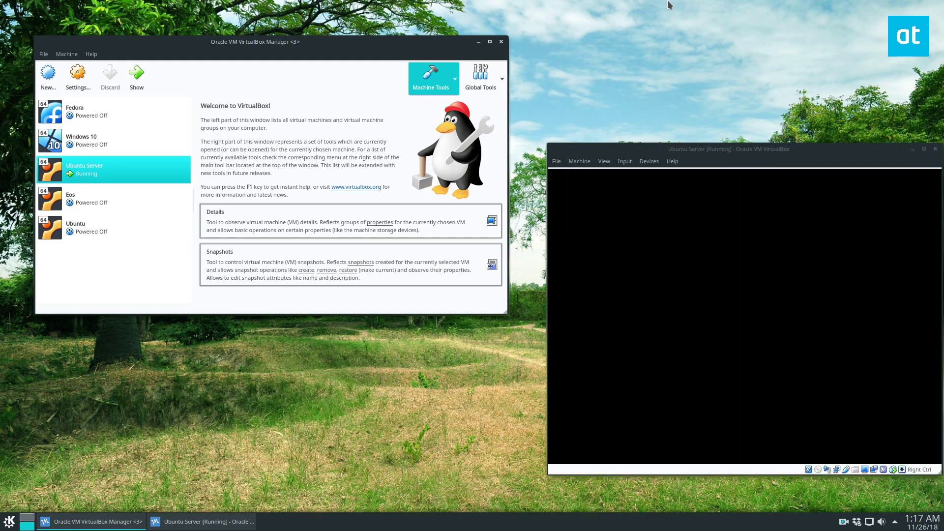
Log in to the VM console with the account's username and password, then minimize the Manager
drag(576, 149, 558, 134)
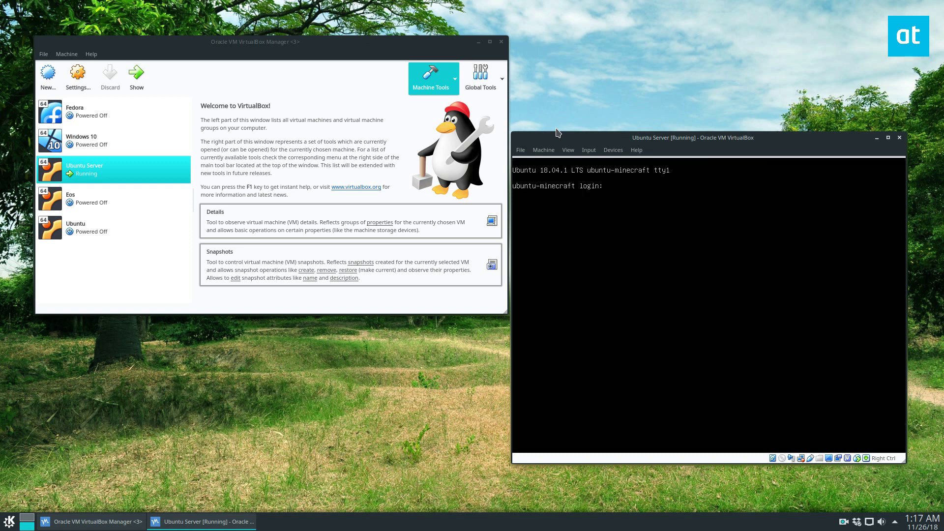
key(Return)
key(Return)
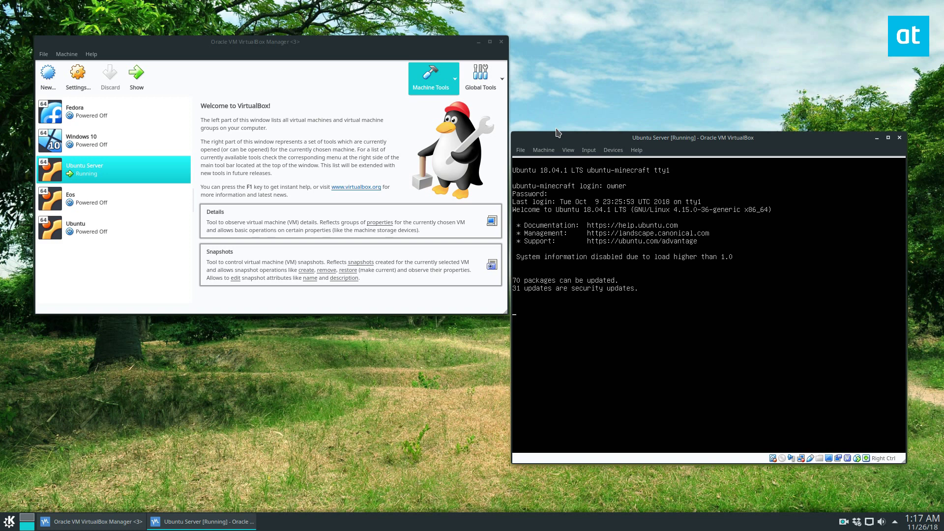
key(Return)
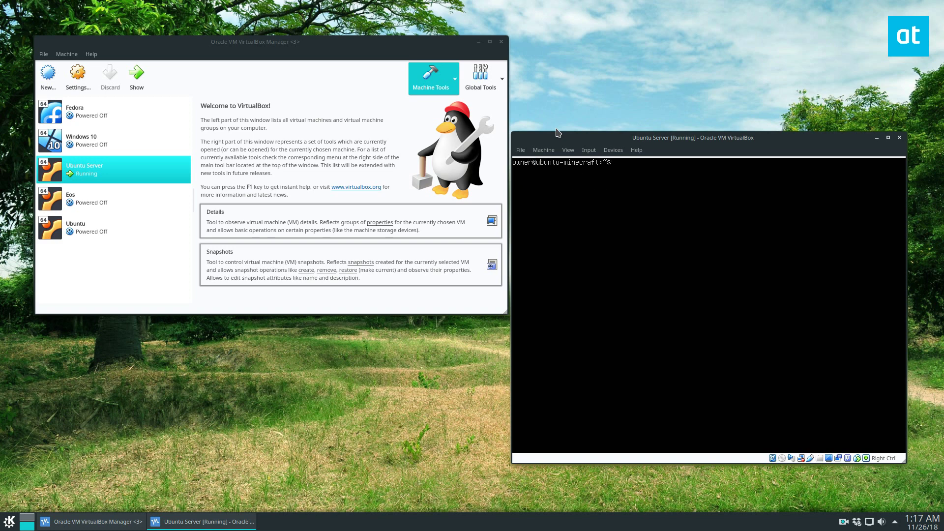
click(479, 42)
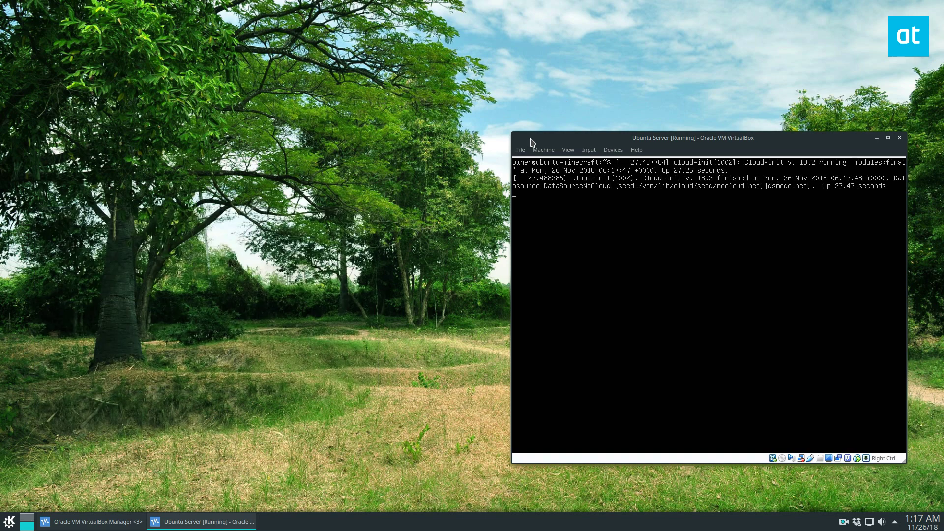
drag(531, 143, 317, 34)
Run sudo snap install wekan on a cleared console, then clear it again after install
text(clear)
key(Return)
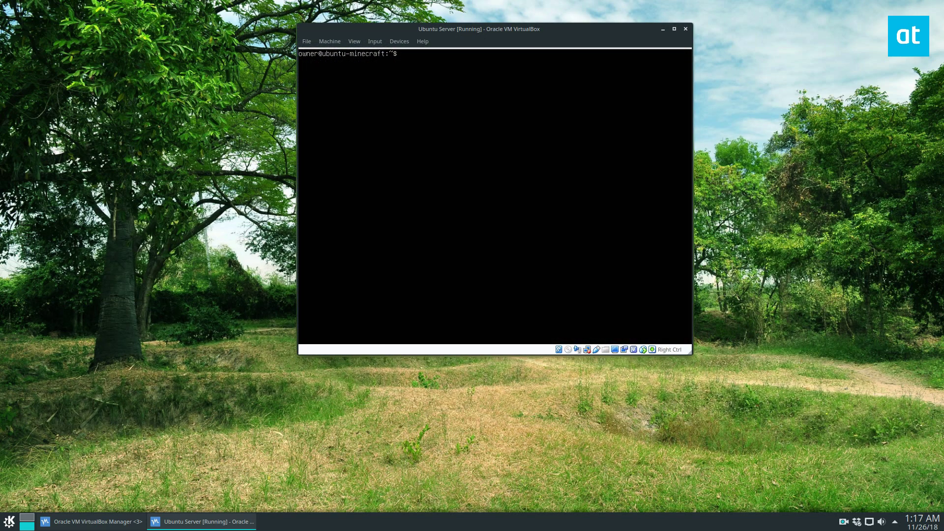
text(sudo snap install wekan)
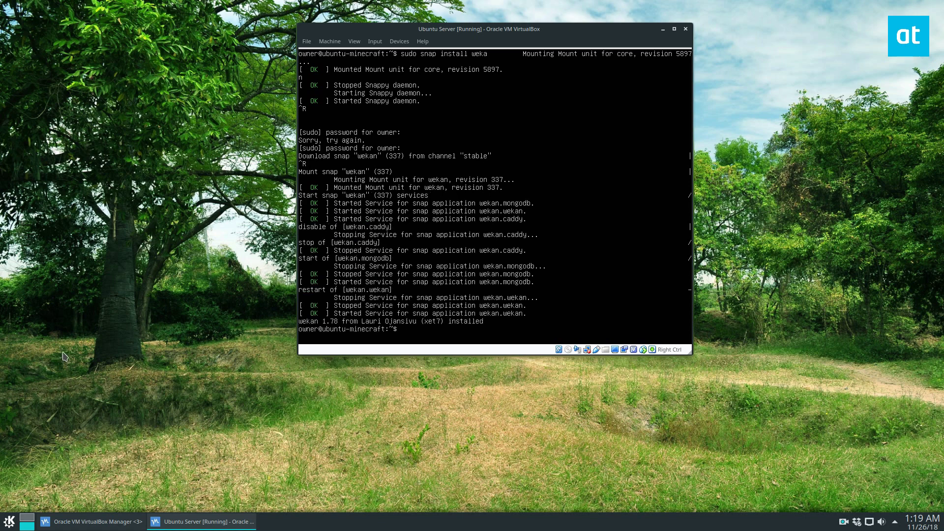
text(clear)
key(Return)
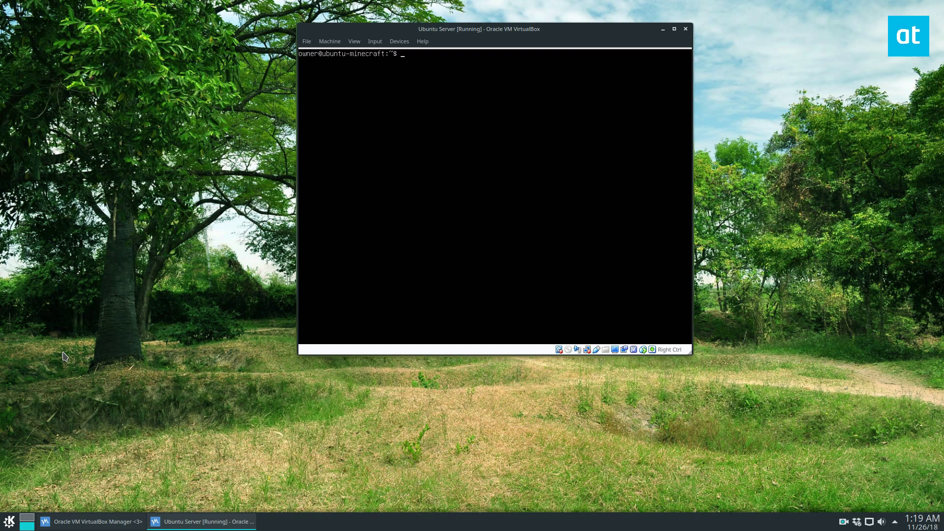
Run ip addr show to find the server IP 10.196.1.135, then open a Firefox private window
text(ip addr show)
key(Return)
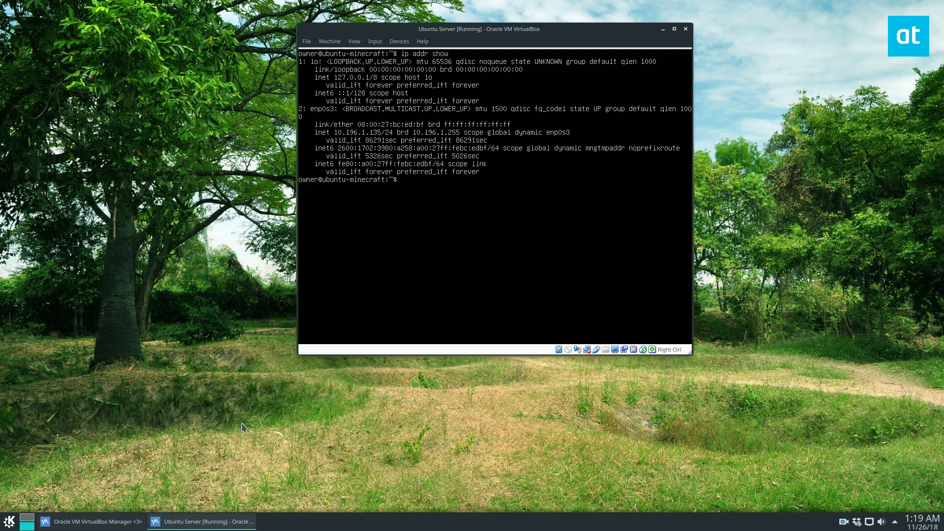
key(ctrl+r)
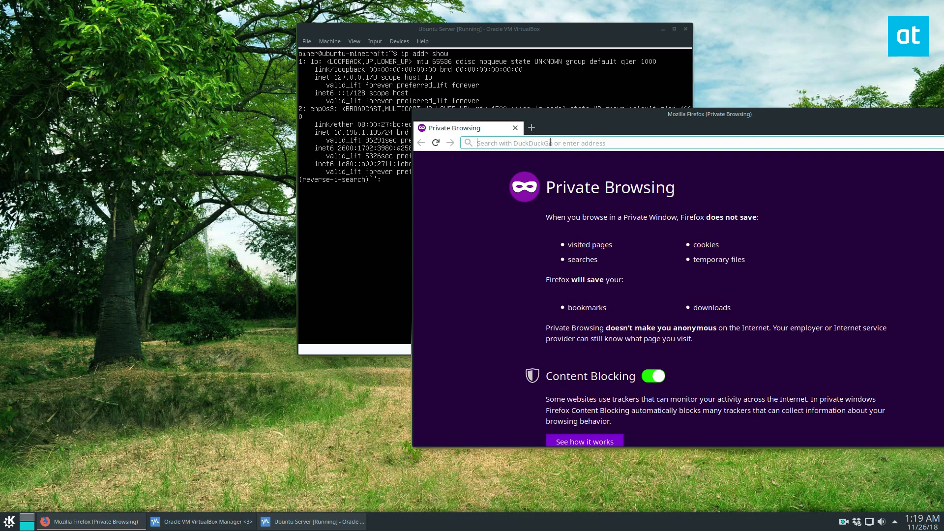
Load the server address in Firefox, correcting it to 10.196.1.135
text(10.196.1.145/)
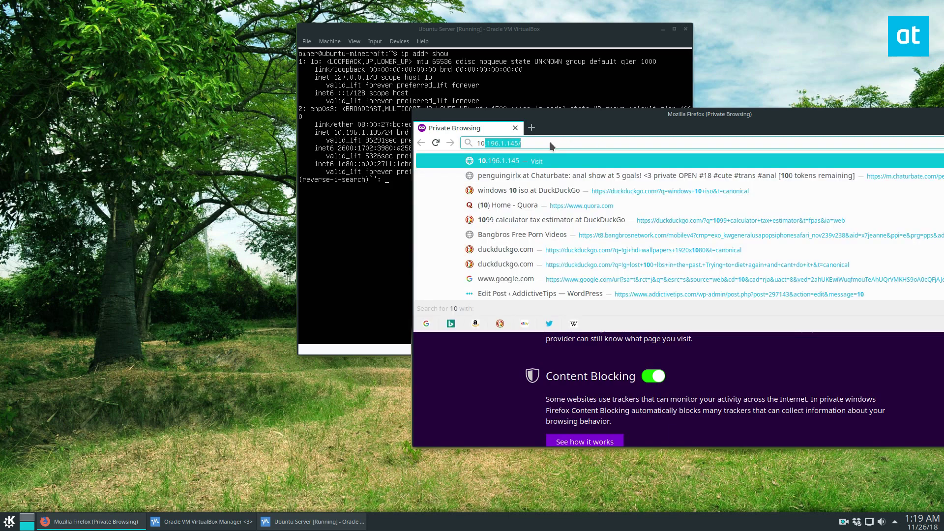
key(Return)
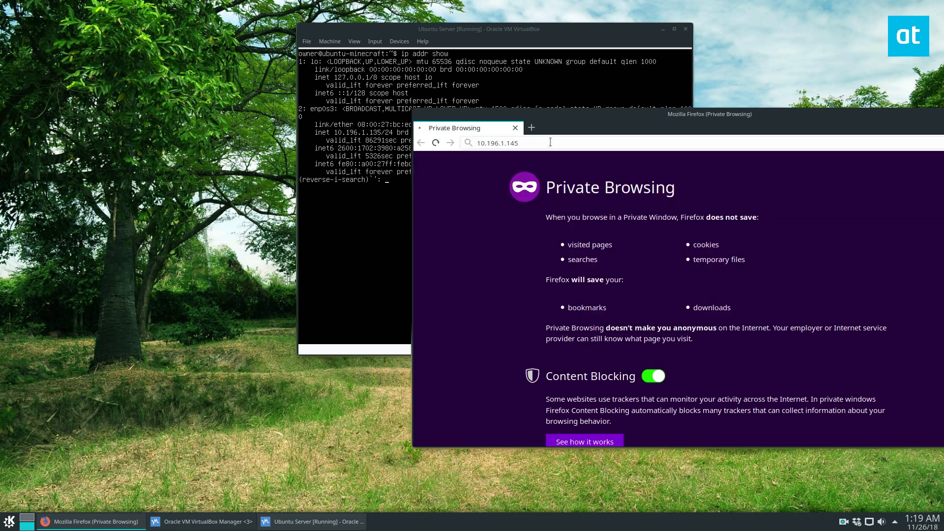
click(524, 142)
key(Left)
key(BackSpace)
text(3)
key(Return)
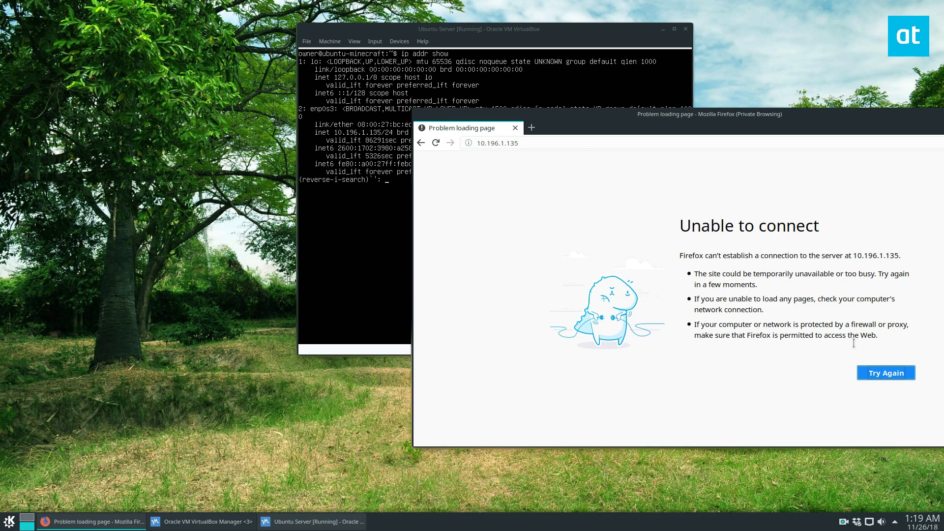
Cancel the console's reverse history search and retry the connection to reach the Wekan sign-in
drag(591, 118, 550, 190)
key(alt+Tab)
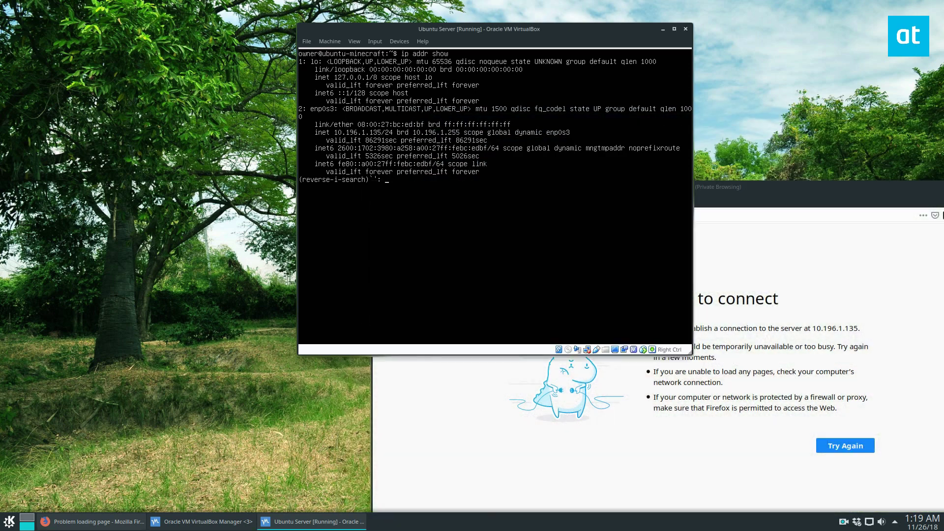
key(Return)
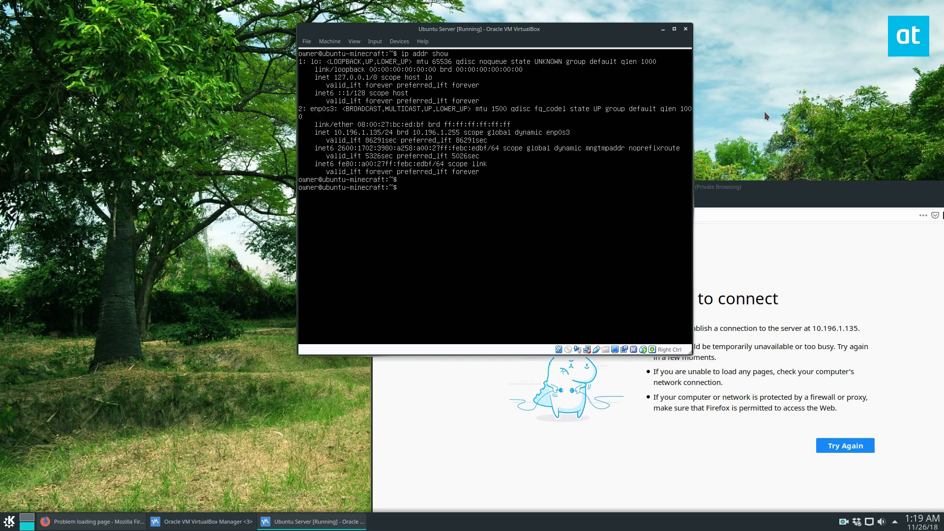
drag(738, 188, 636, 123)
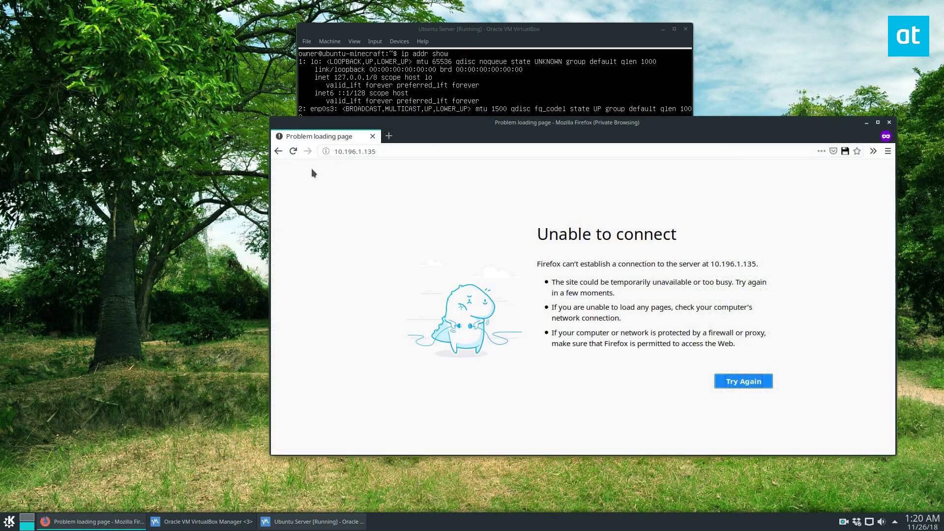
click(716, 383)
drag(420, 125, 611, 202)
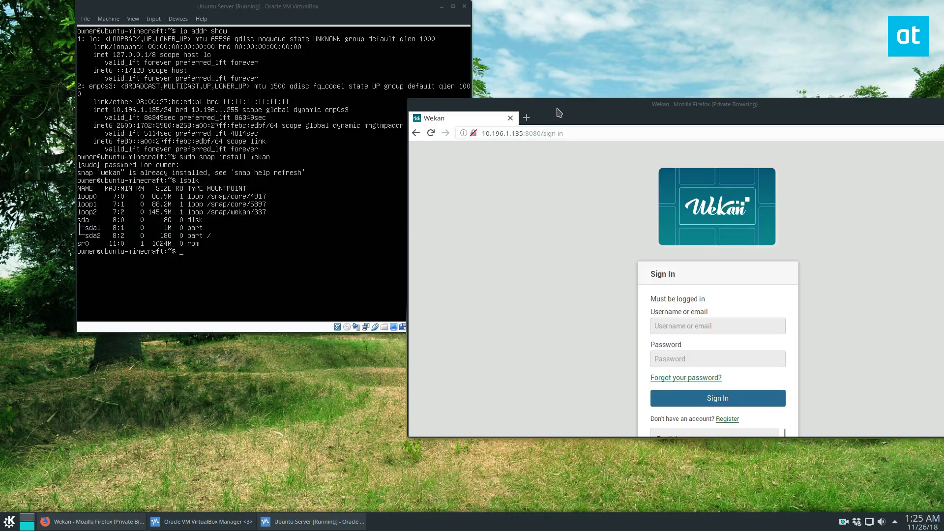
Highlight the :8080 port in the address and arrange Firefox and the VM console side by side
drag(559, 112, 511, 128)
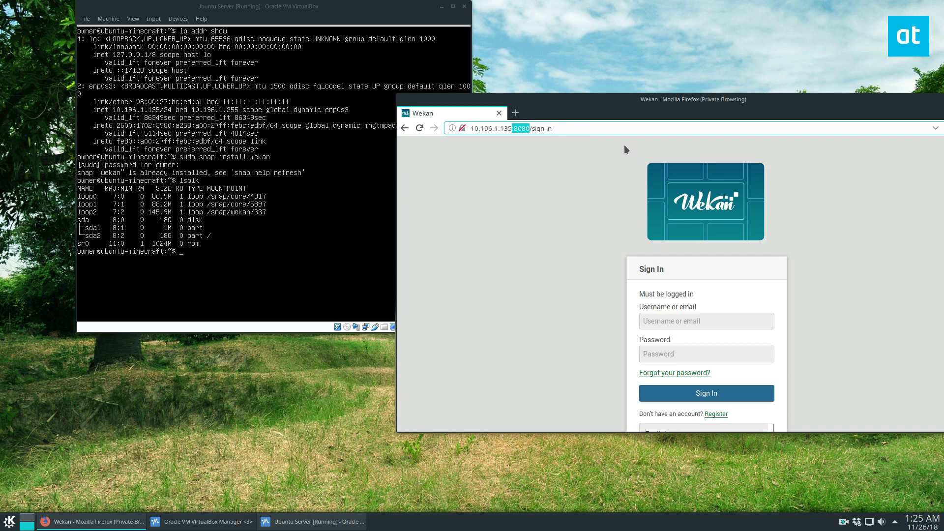
click(510, 128)
scroll(713, 320, down, 2)
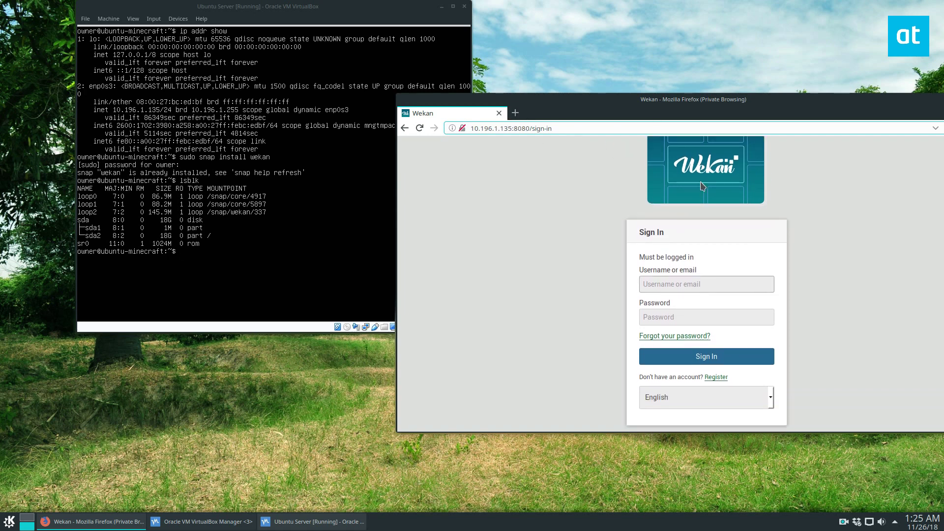
drag(774, 210, 714, 169)
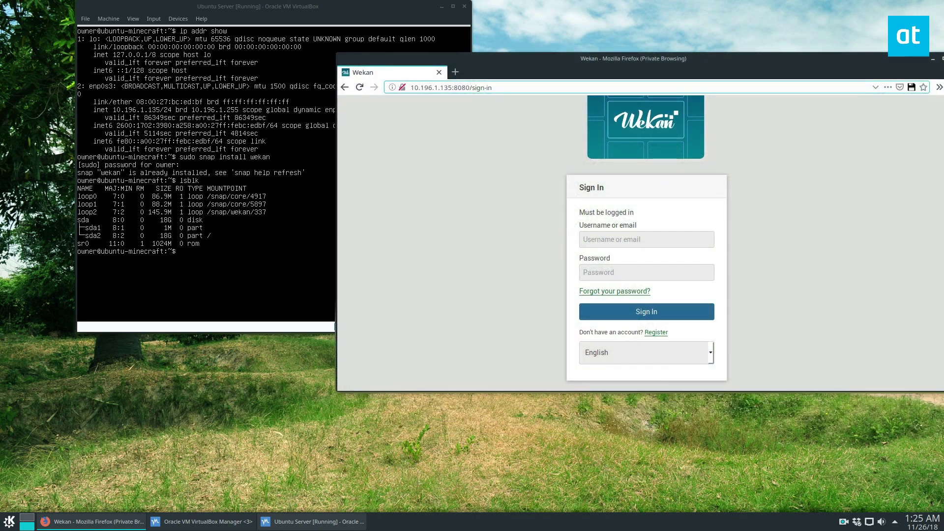
mouse_move(392, 60)
mouse_down()
mouse_move(466, 70)
mouse_move(401, 70)
mouse_up()
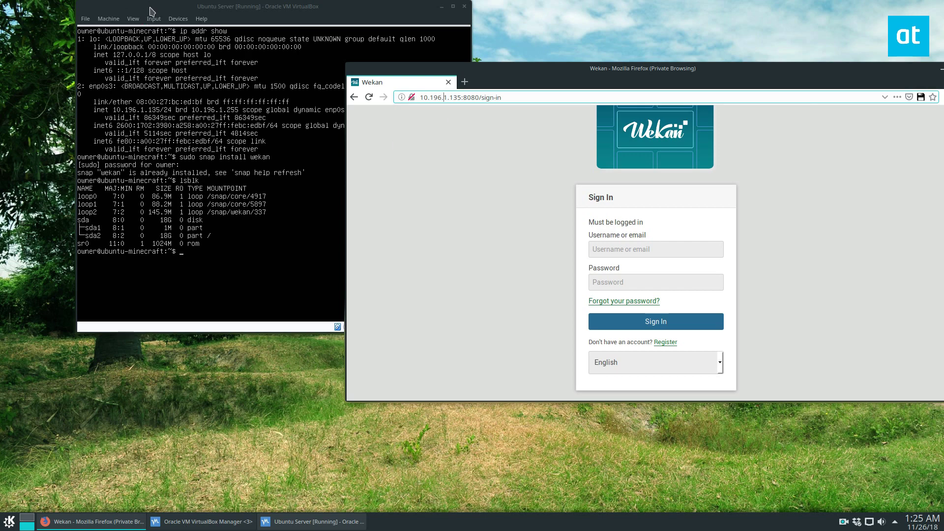
drag(150, 11, 78, 169)
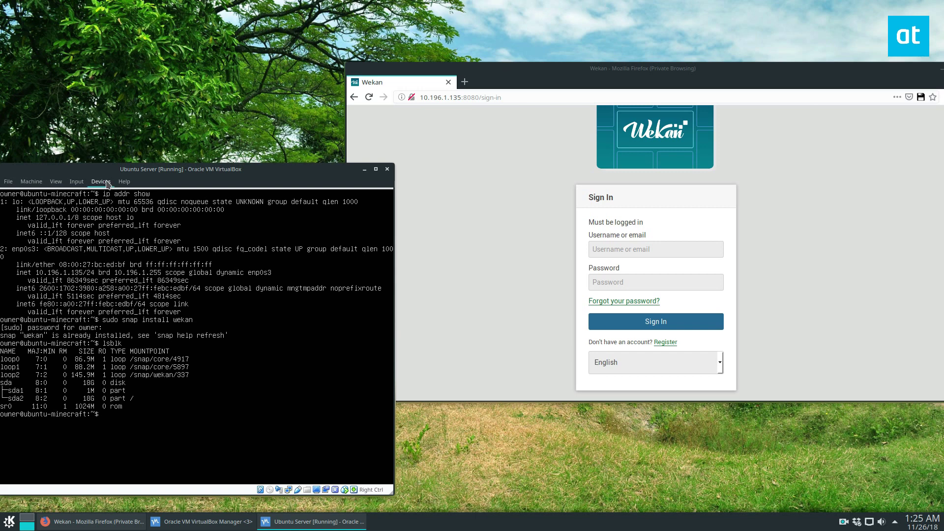
drag(119, 173, 137, 146)
drag(559, 68, 507, 74)
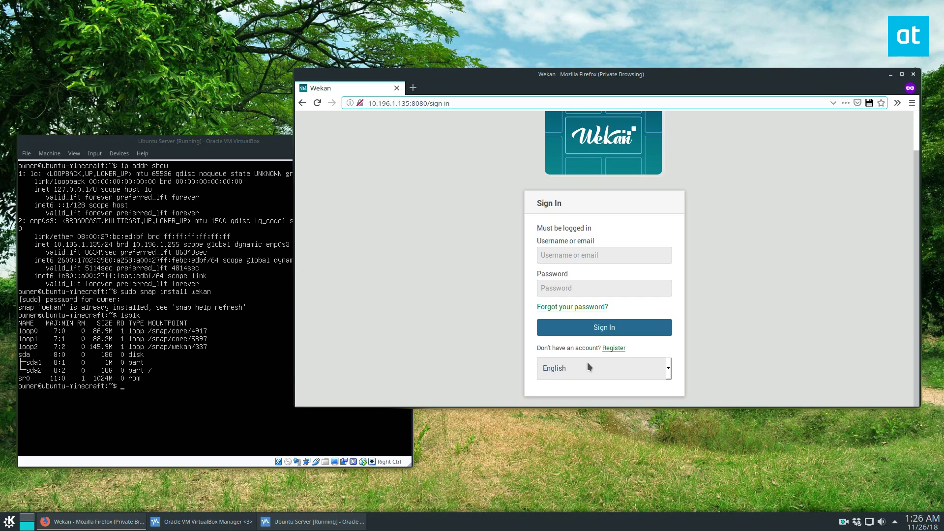
Hide the VM console, run lsblk in a local Konsole, and mark the loop2 /snap/wekan/337 line
click(236, 146)
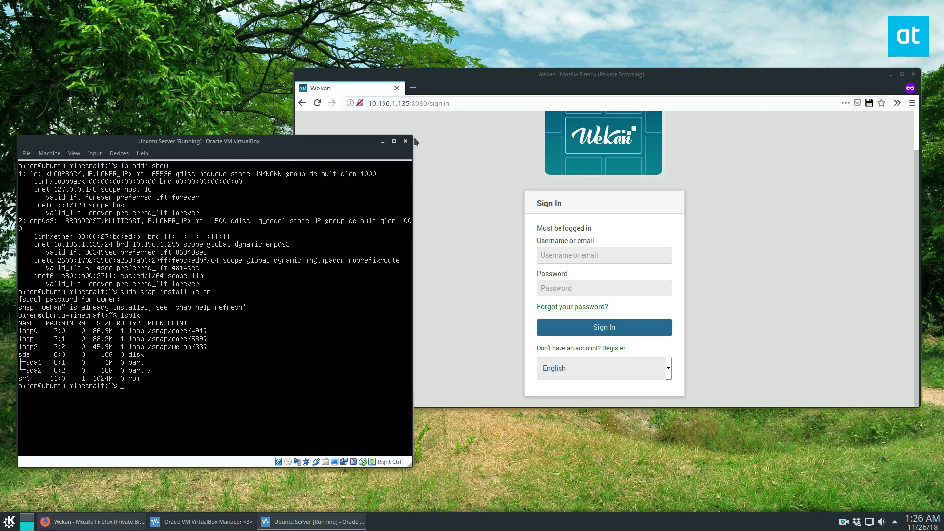
click(383, 141)
click(9, 521)
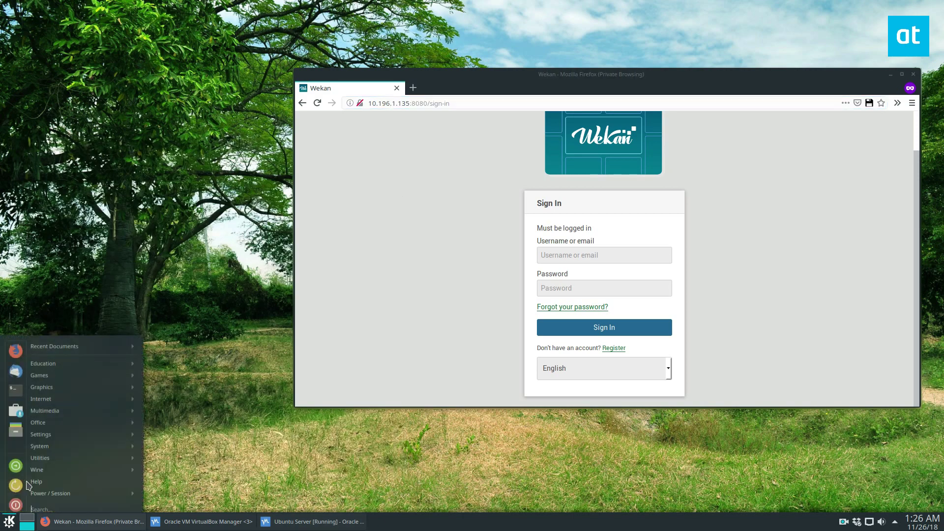
click(16, 382)
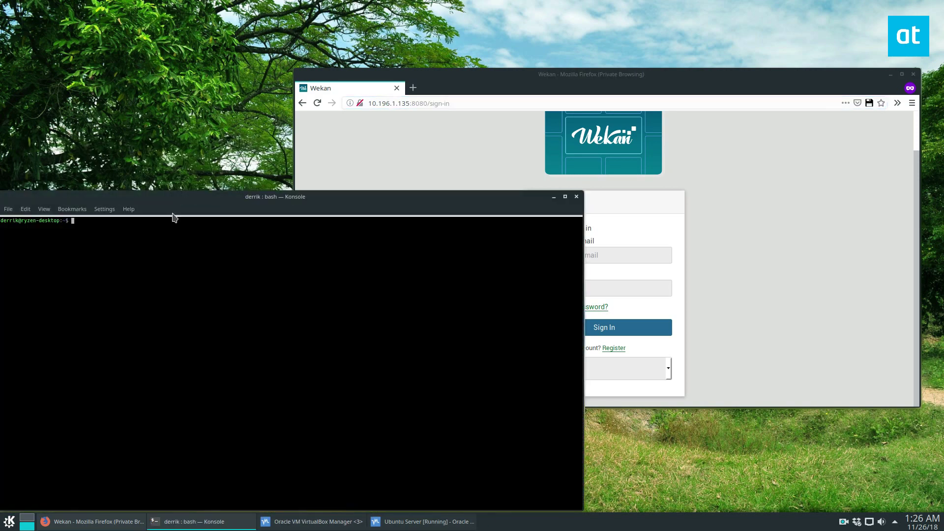
text(lsblk)
key(Return)
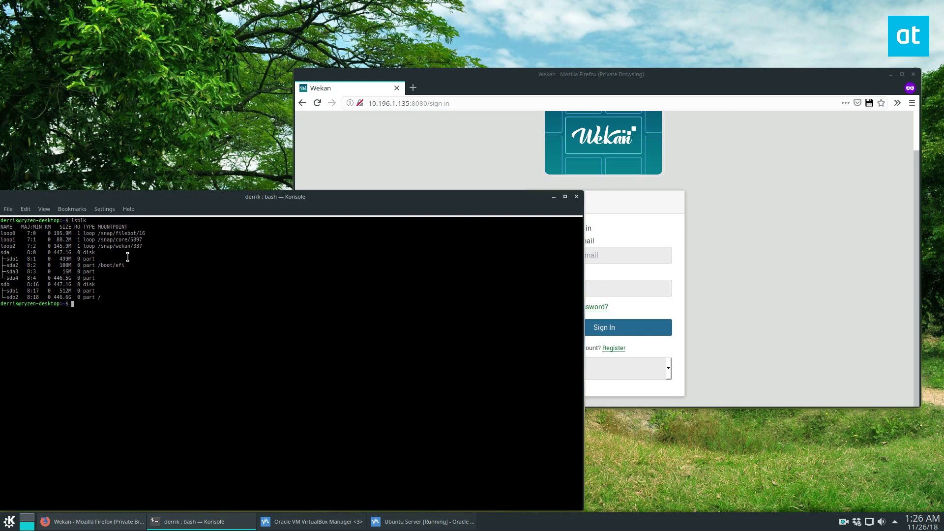
drag(157, 246, 1, 246)
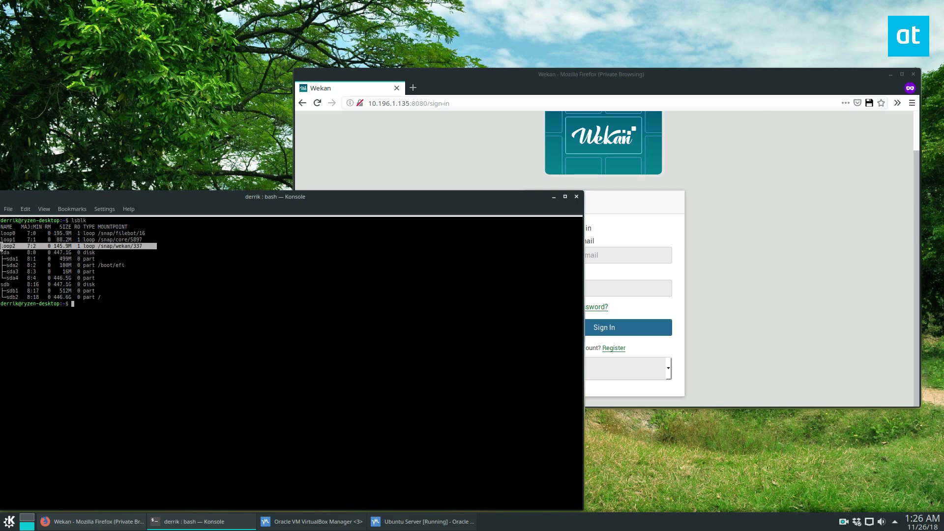
click(554, 196)
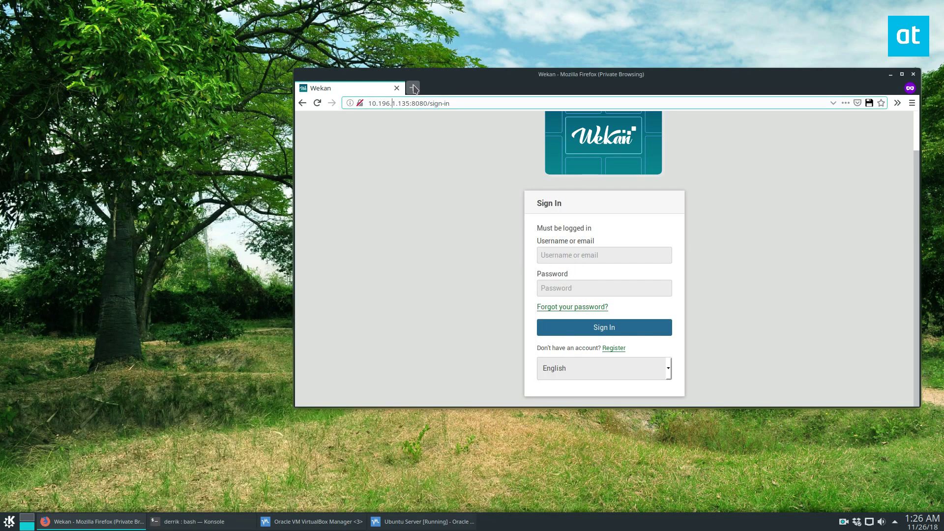
Load localhost:8080 in a new private tab, then return to the 10.196.1.135 Wekan tab
click(413, 88)
text(localhost:8080/)
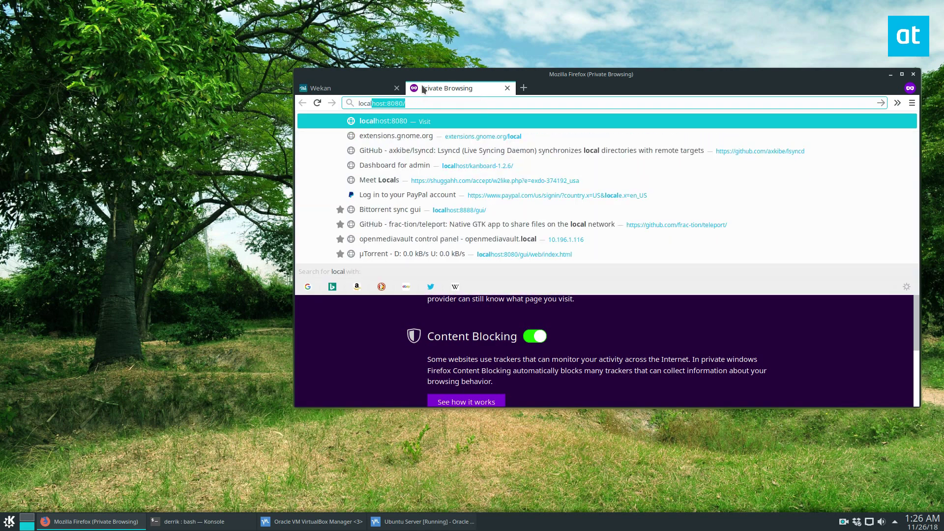
key(Return)
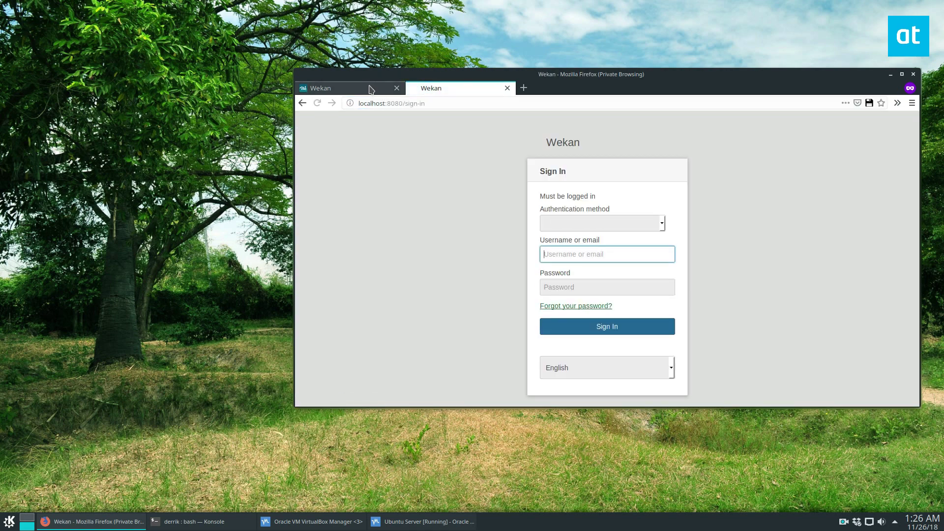
click(371, 89)
click(417, 89)
click(384, 89)
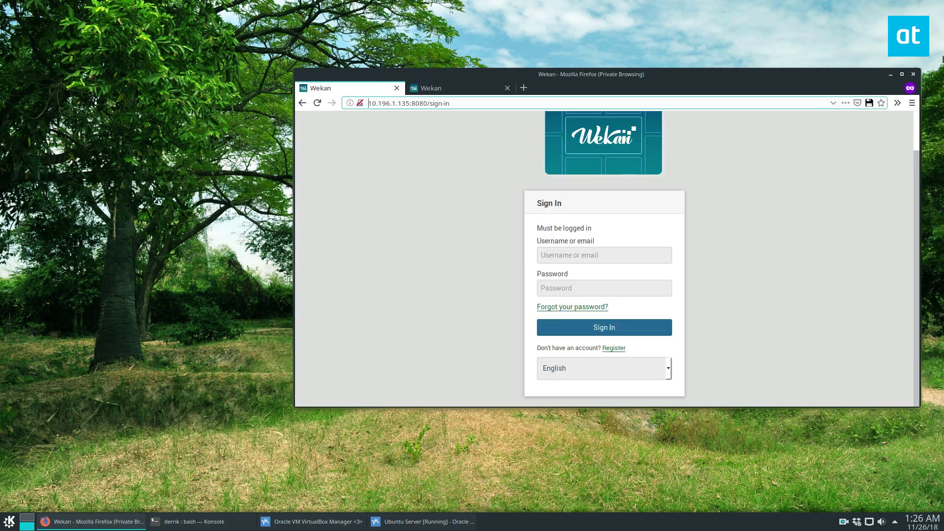
scroll(869, 266, up, 2)
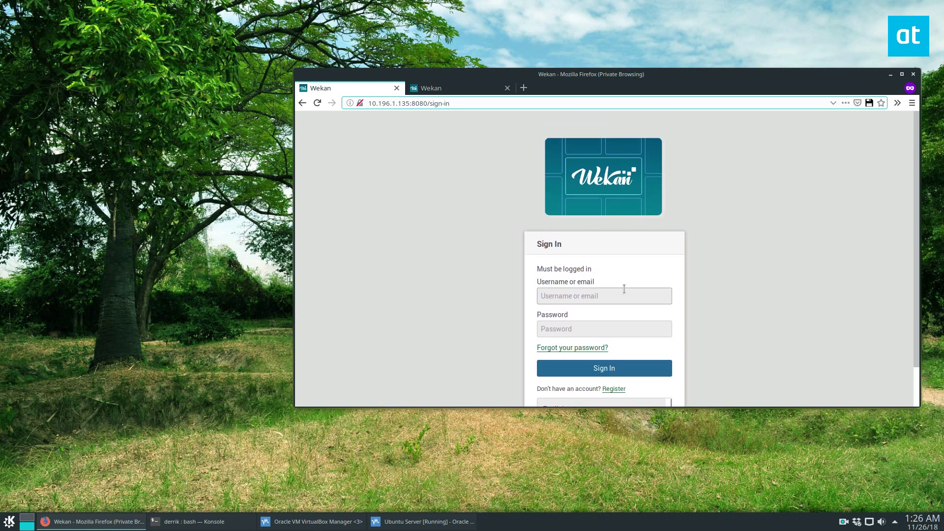
scroll(570, 255, down, 2)
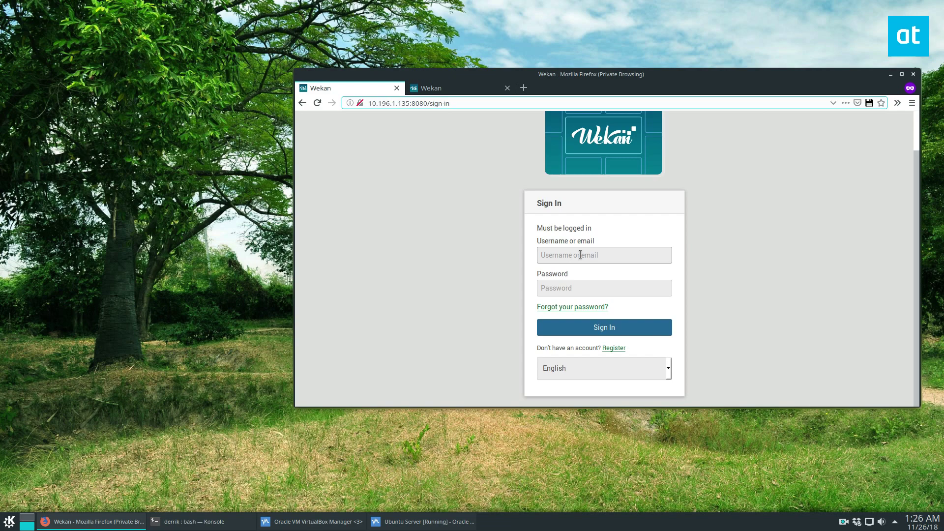